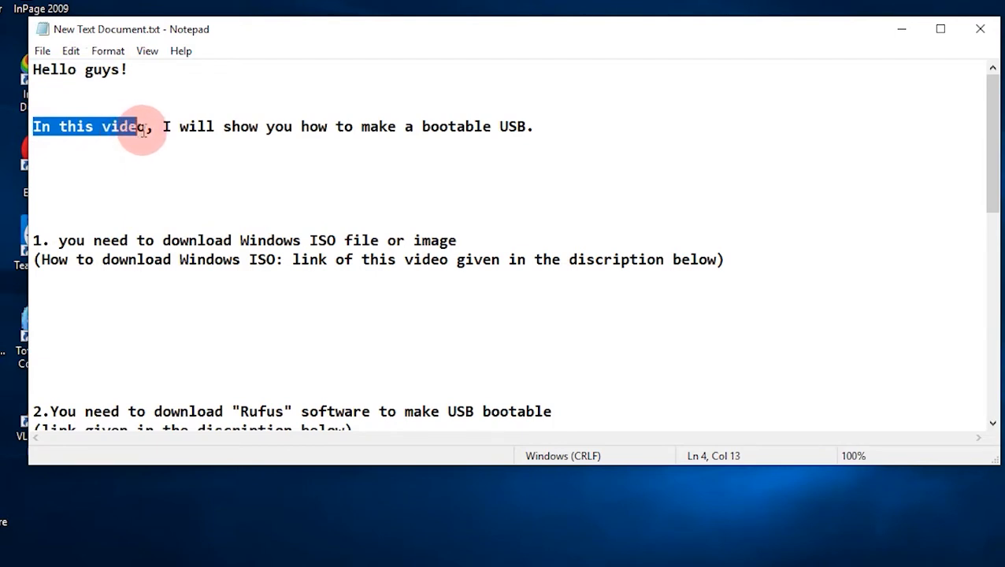
Highlight the introduction and instructions 1 and 2 in the notes, covering the Windows ISO and Rufus downloads.
left_click_drag(160, 124, 513, 139)
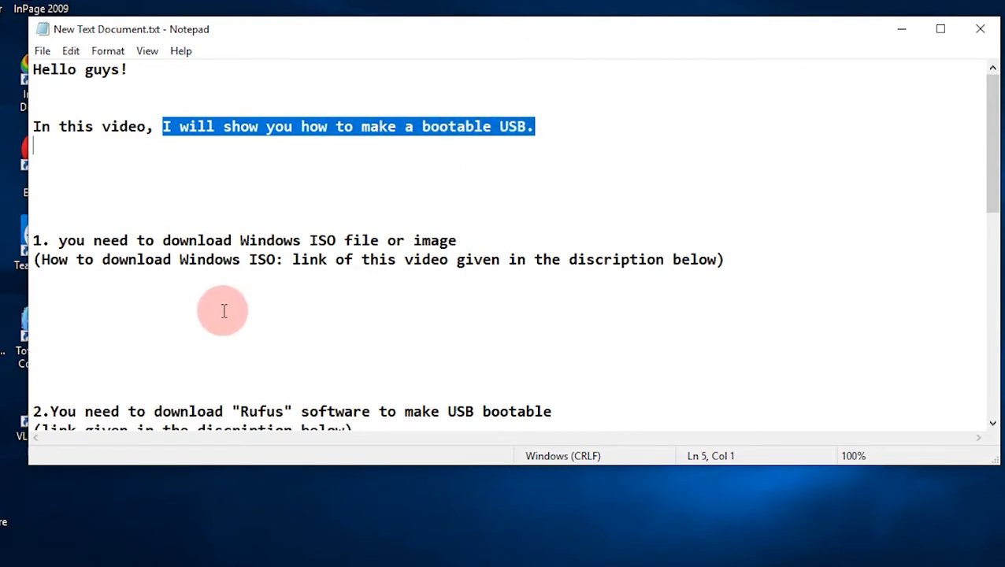
left_click_drag(33, 241, 457, 238)
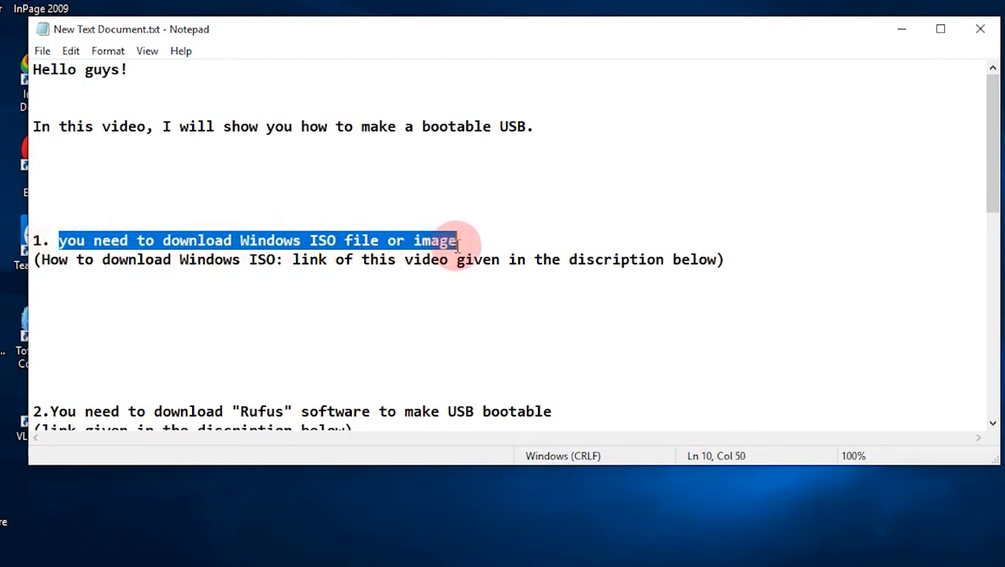
left_click_drag(42, 260, 713, 273)
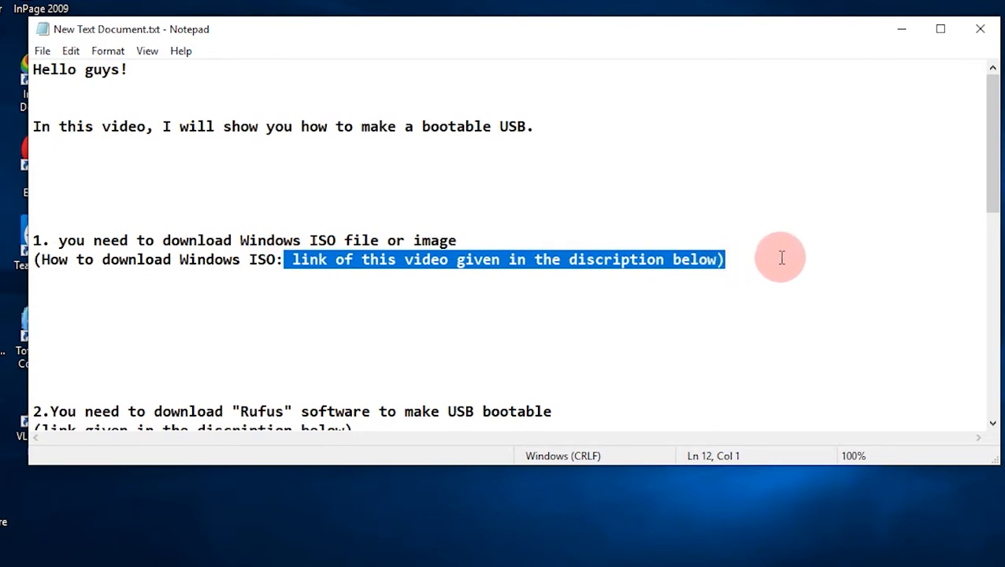
left_click_drag(995, 183, 992, 251)
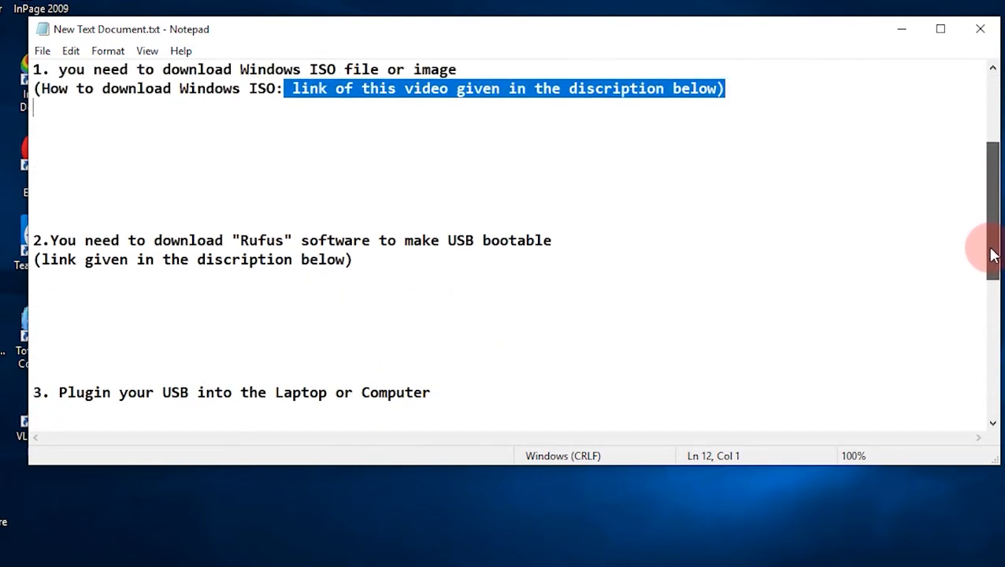
left_click(50, 241)
left_click_drag(50, 240, 529, 251)
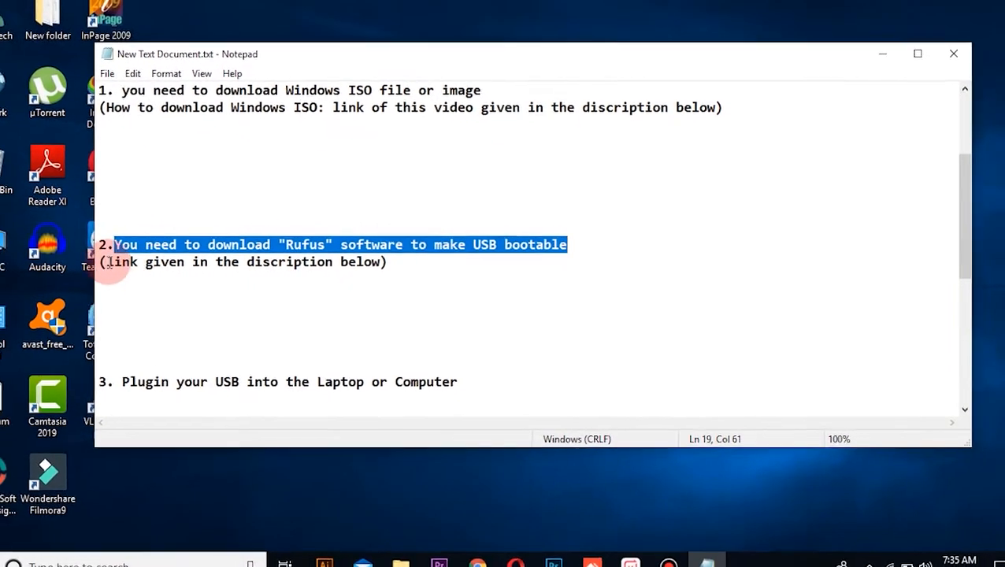
left_click_drag(111, 264, 386, 264)
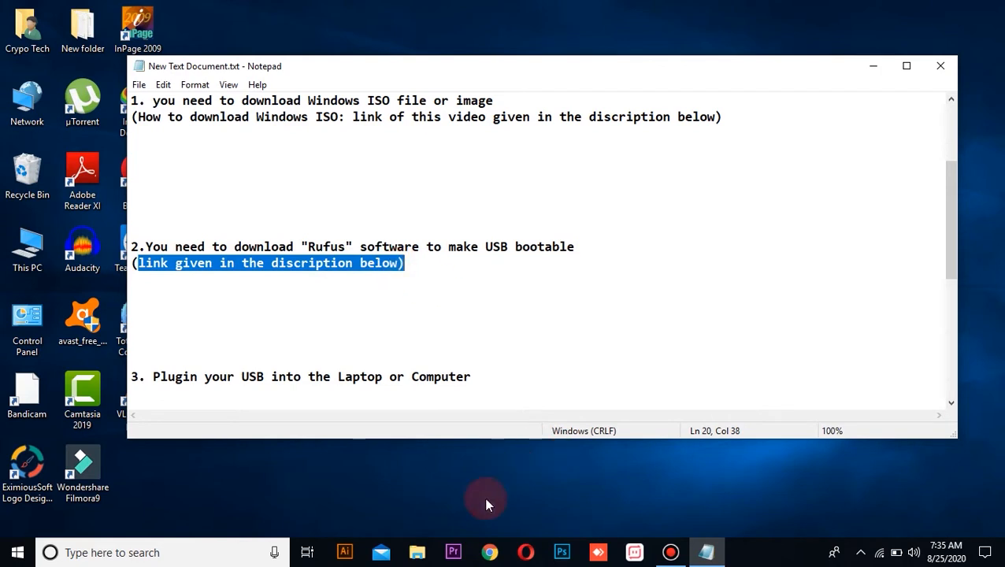
Switch to Chrome and go to the filehippo.com website.
left_click(490, 553)
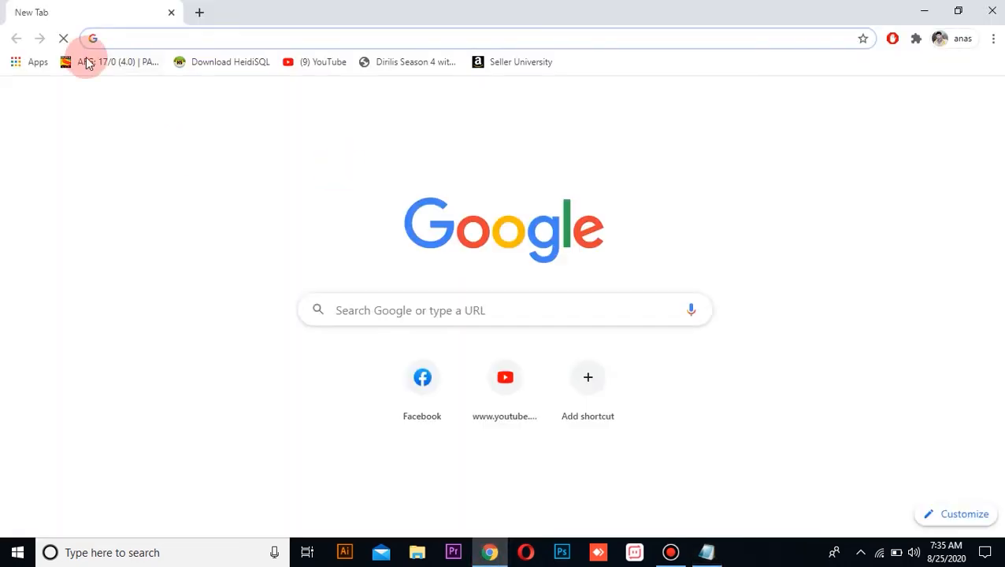
left_click(171, 38)
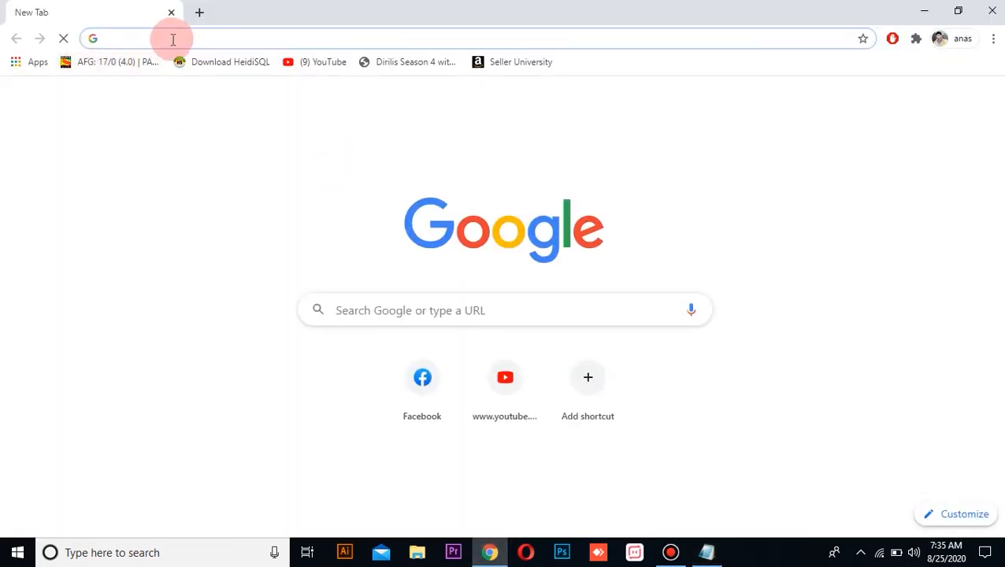
type("fileh")
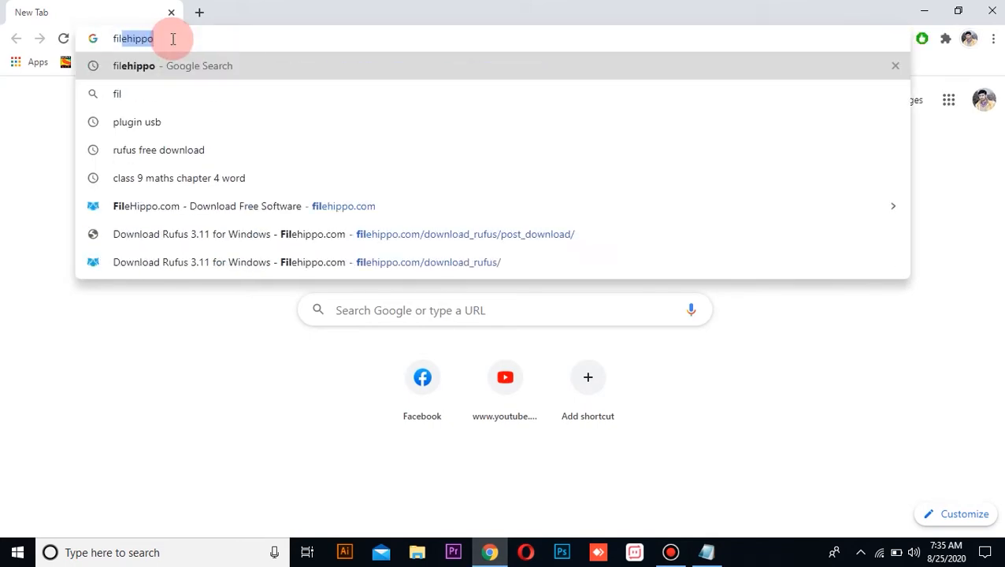
type("ippo")
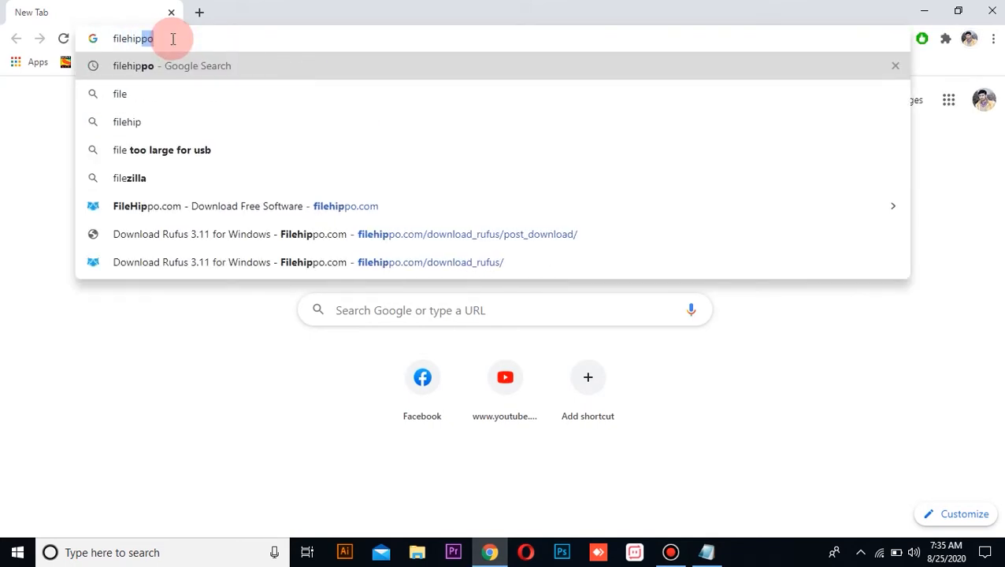
type(".")
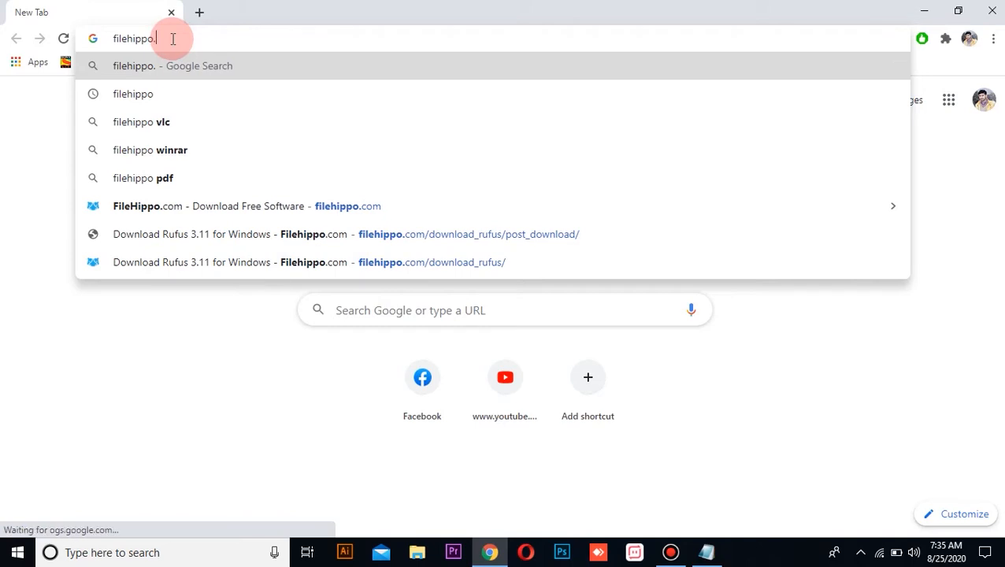
key("Down")
key("Down")
key("Down")
key("Down")
key("Down")
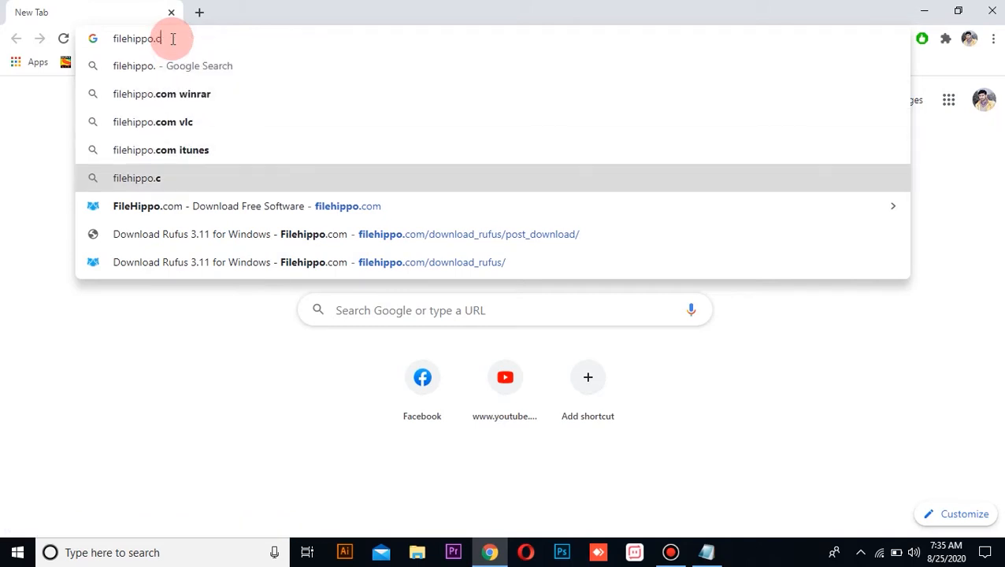
key("Return")
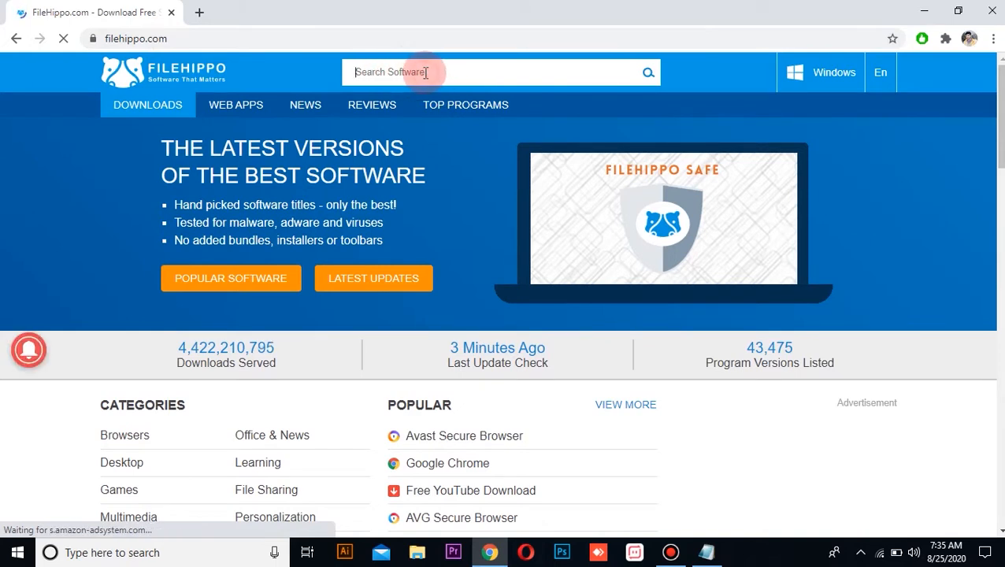
Search FileHippo for "Rufus" and open the Rufus program page from the results.
type("R")
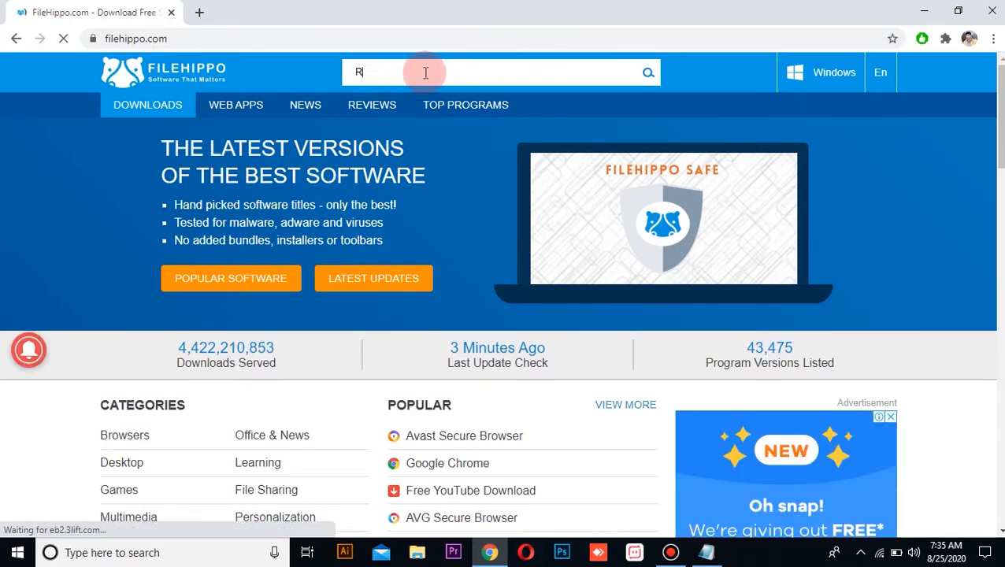
type("ufus")
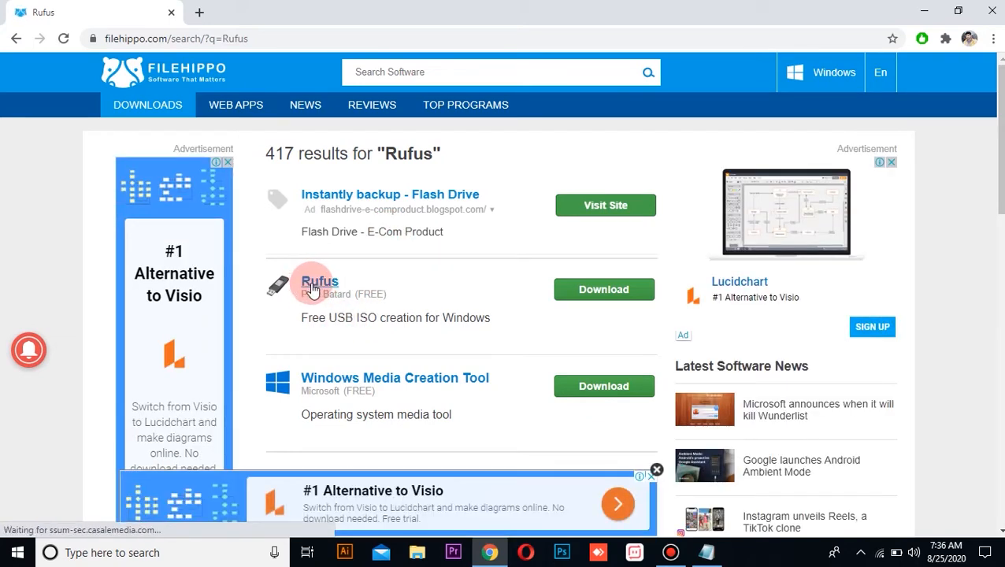
left_click(318, 282)
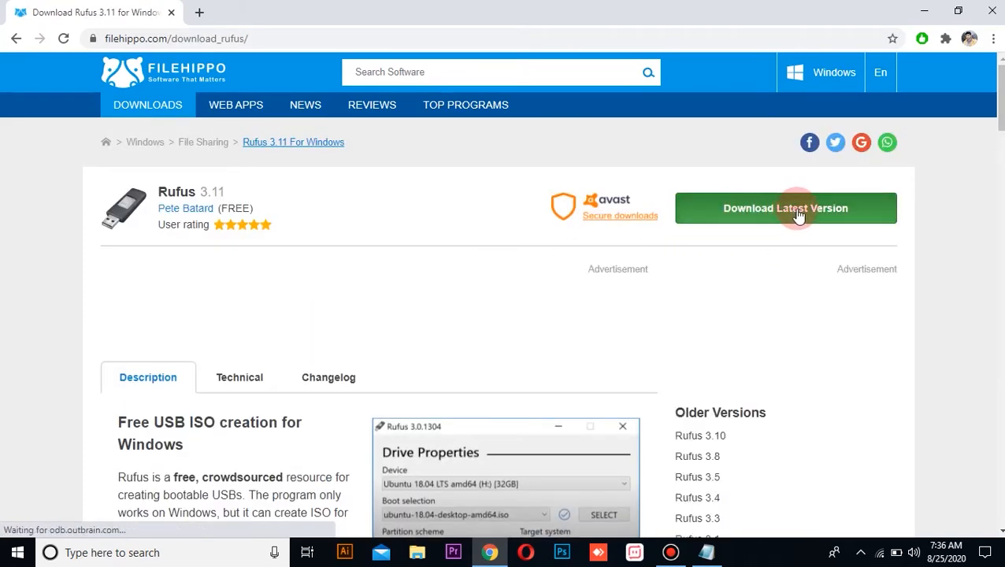
Download the latest version of Rufus, accepting the duplicate download option, and open the folder holding the downloaded file.
left_click(804, 219)
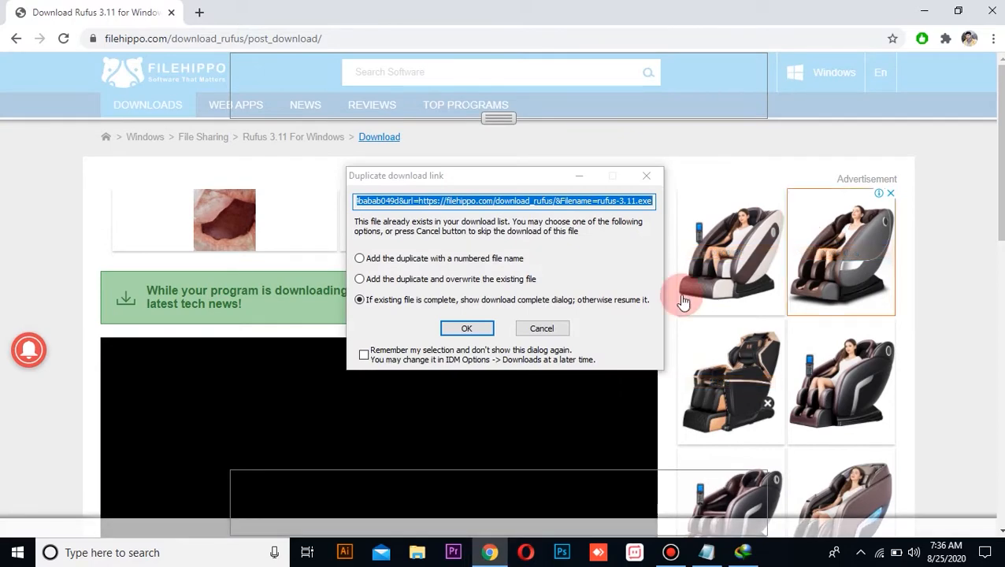
left_click(467, 331)
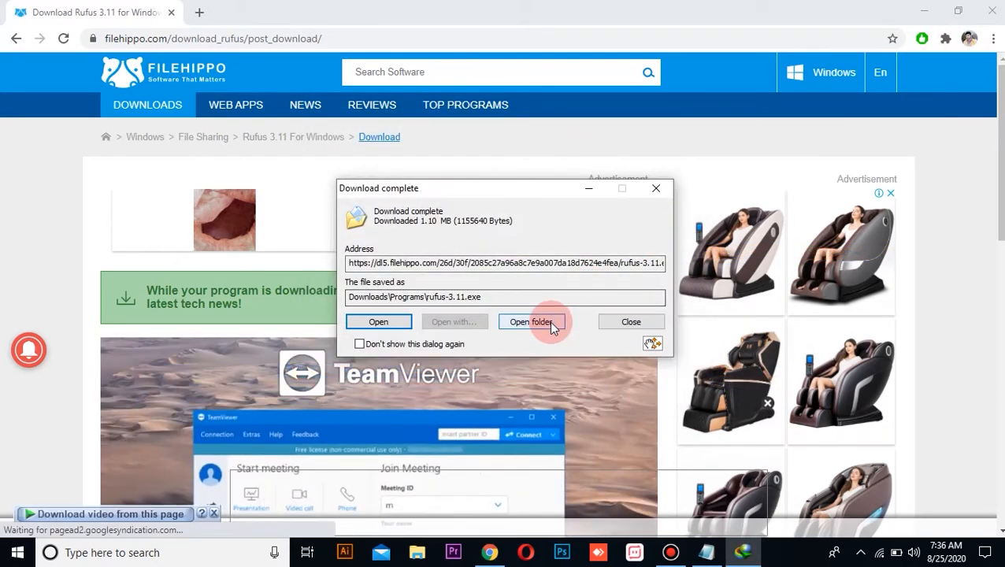
left_click(549, 321)
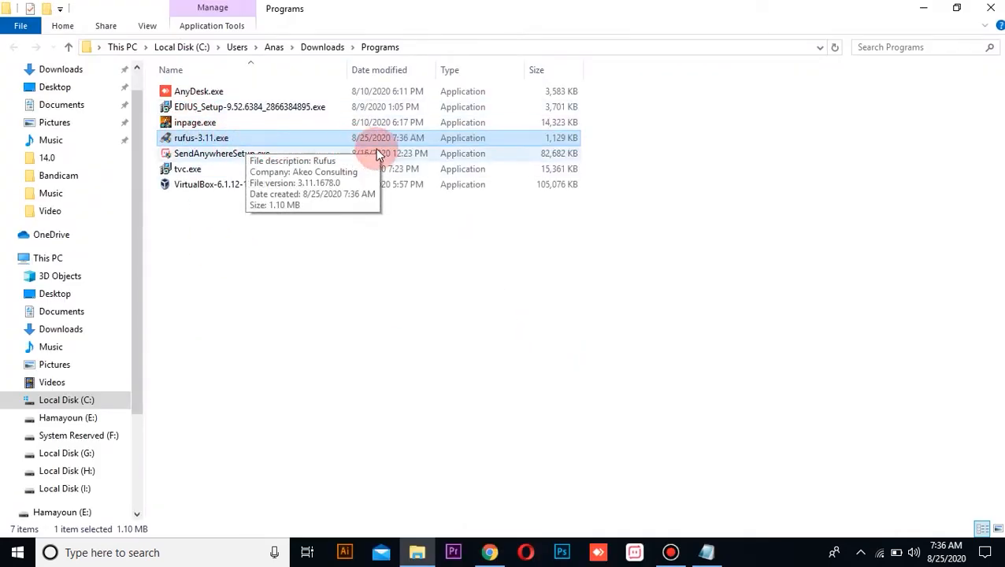
Return to the Notepad notes and highlight instructions 3 and 4 about plugging in the USB and running Rufus.
left_click(925, 11)
left_click(921, 11)
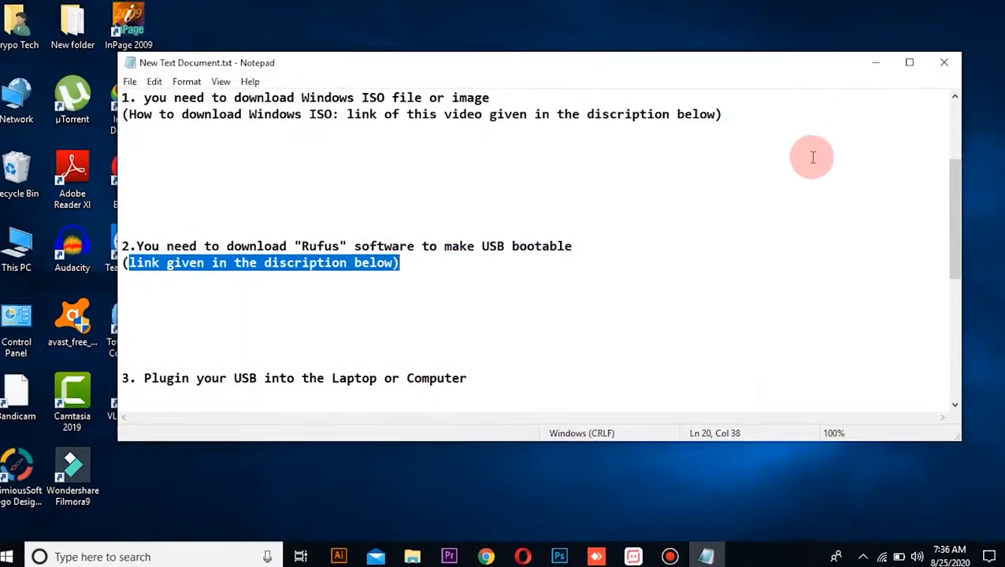
left_click(693, 276)
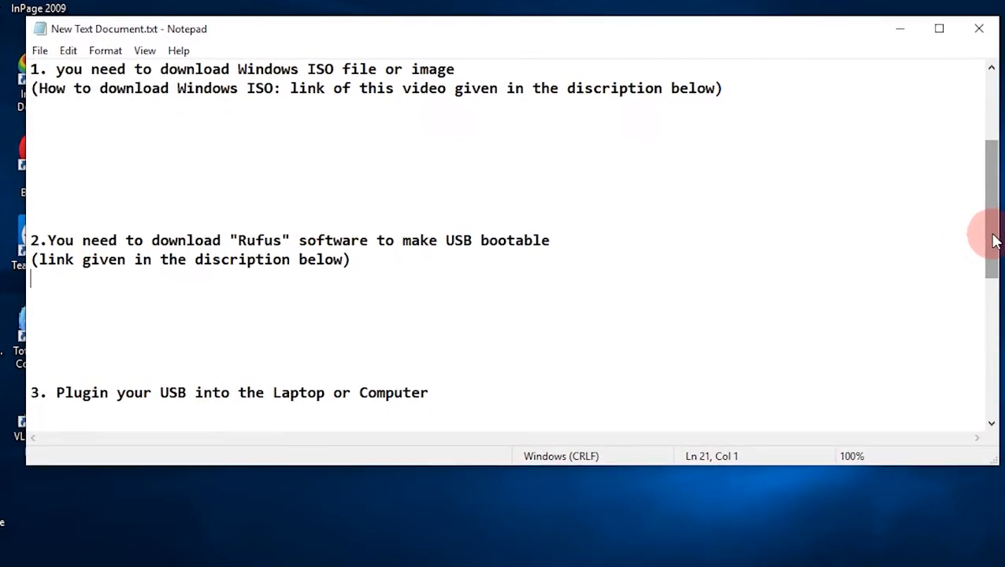
scroll(996, 233, "down", 1)
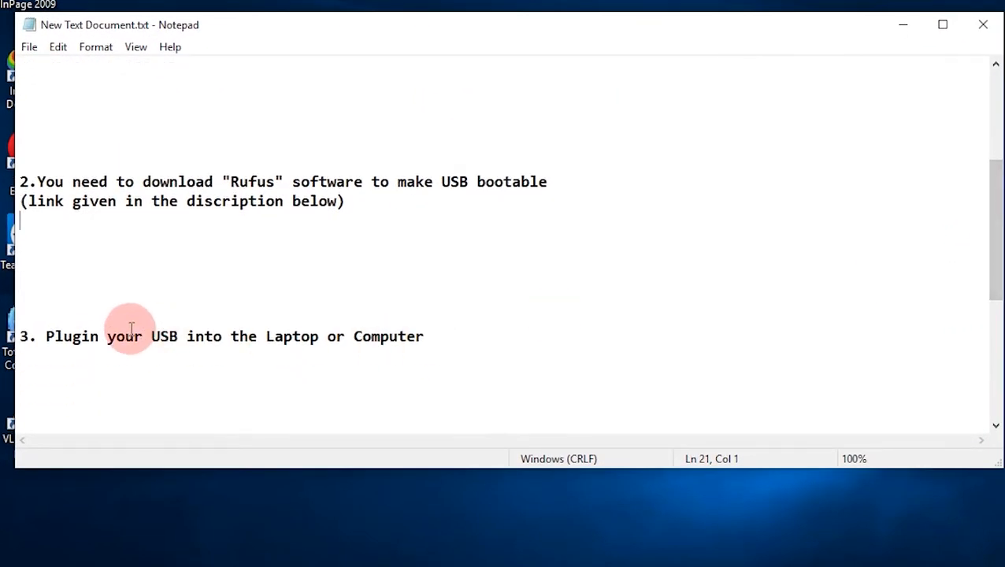
left_click_drag(42, 338, 353, 354)
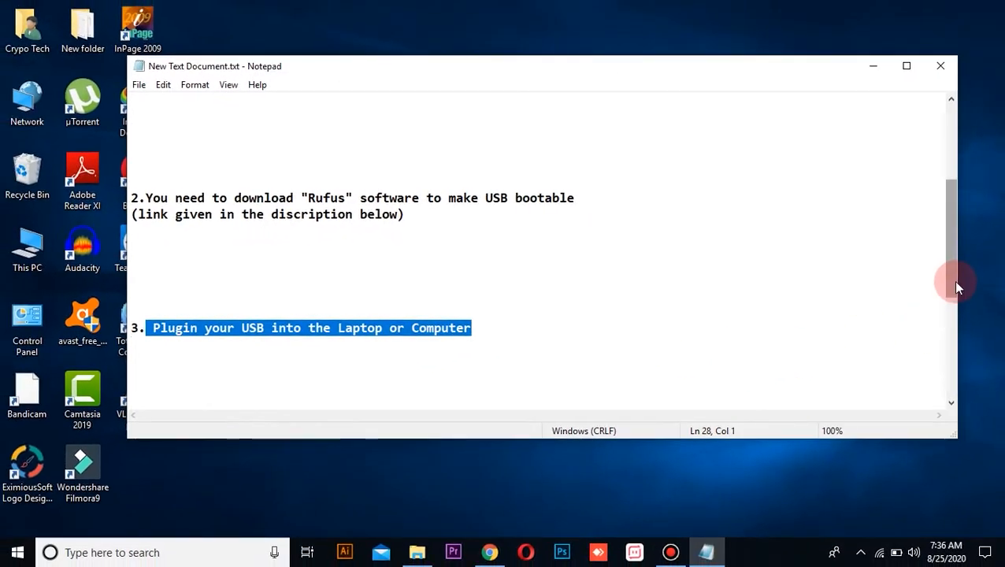
left_click(873, 68)
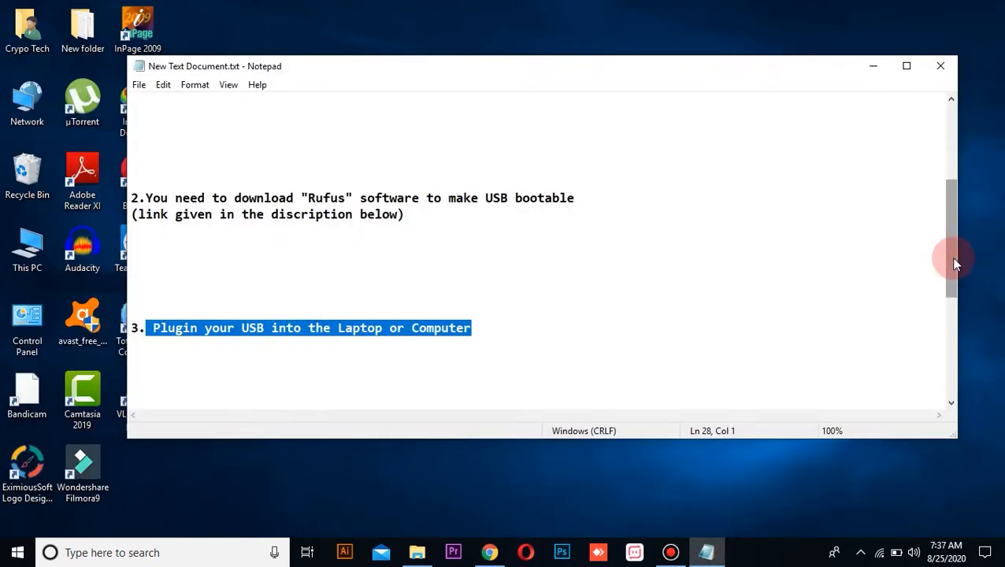
left_click_drag(952, 258, 953, 327)
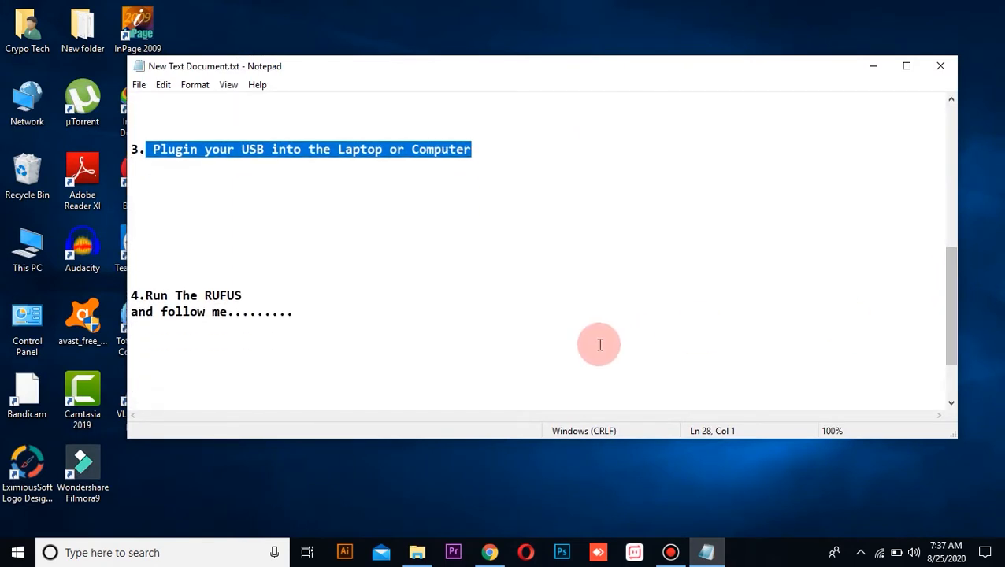
left_click(145, 296)
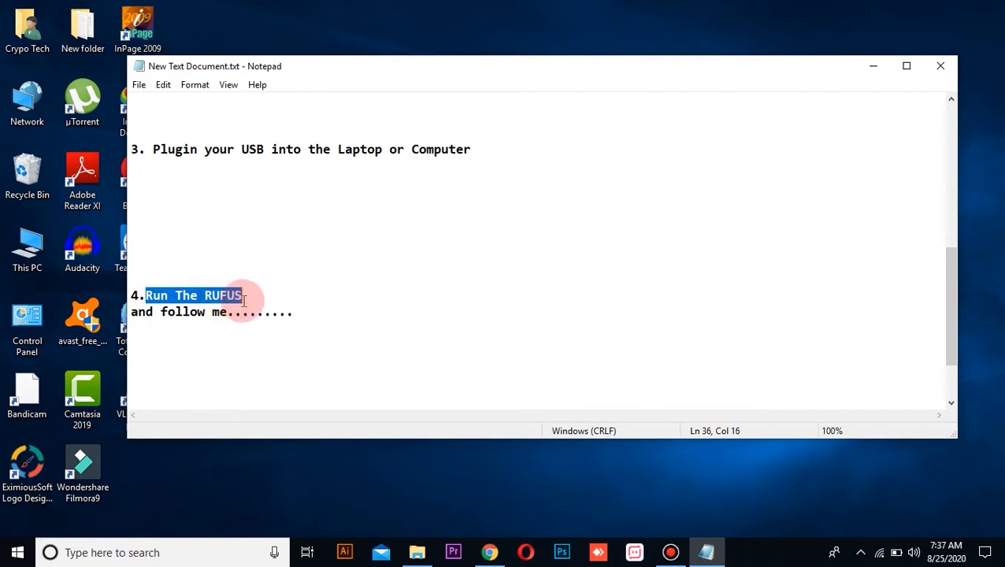
left_click_drag(132, 314, 504, 428)
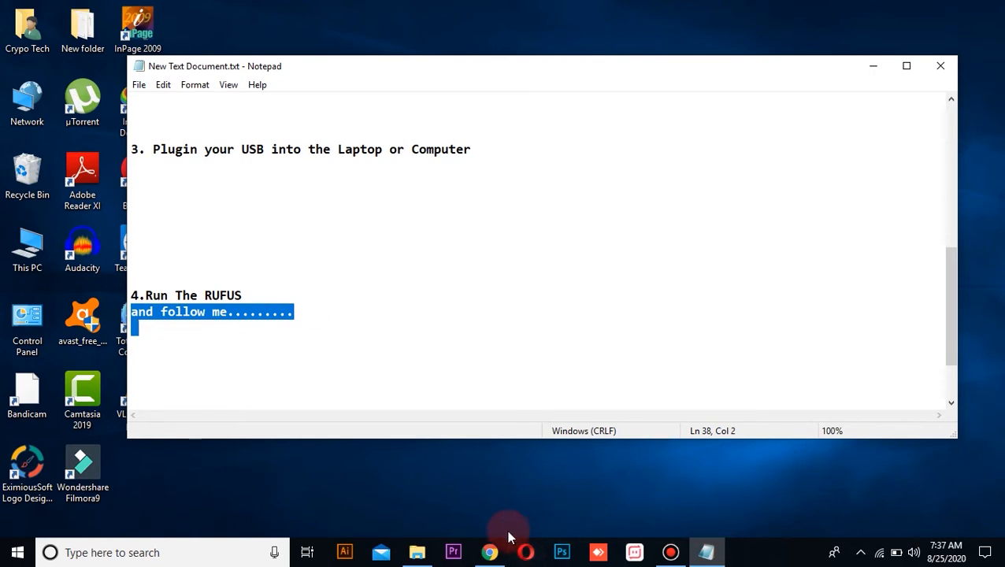
Switch to File Explorer and run rufus-3.11.exe from the Downloads\Programs folder.
left_click(417, 553)
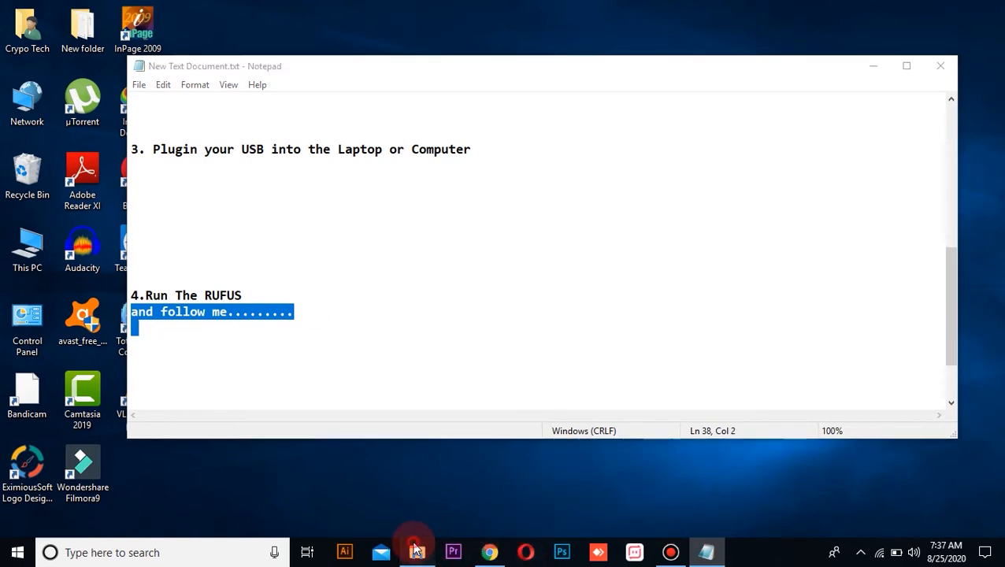
left_click(202, 264)
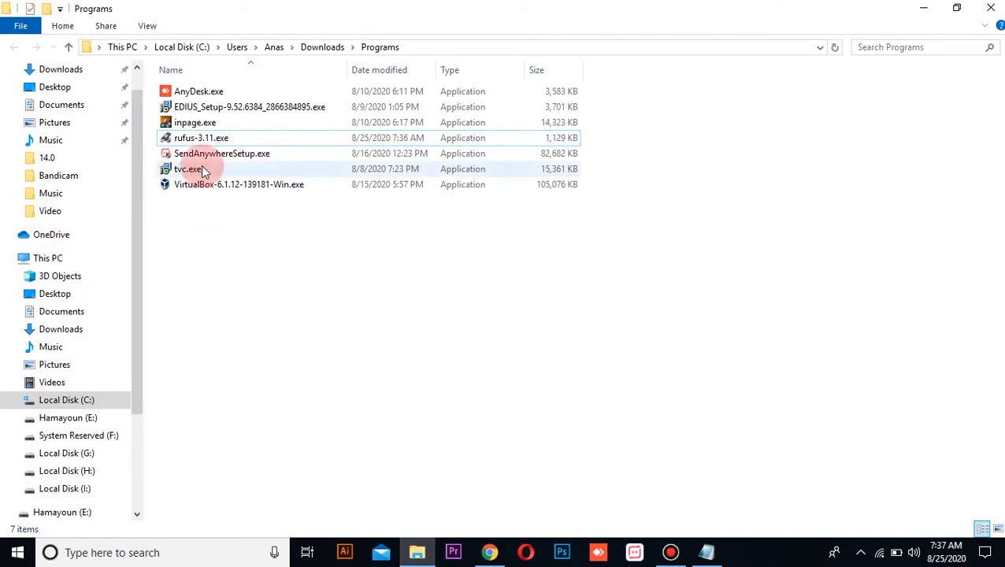
right_click(197, 139)
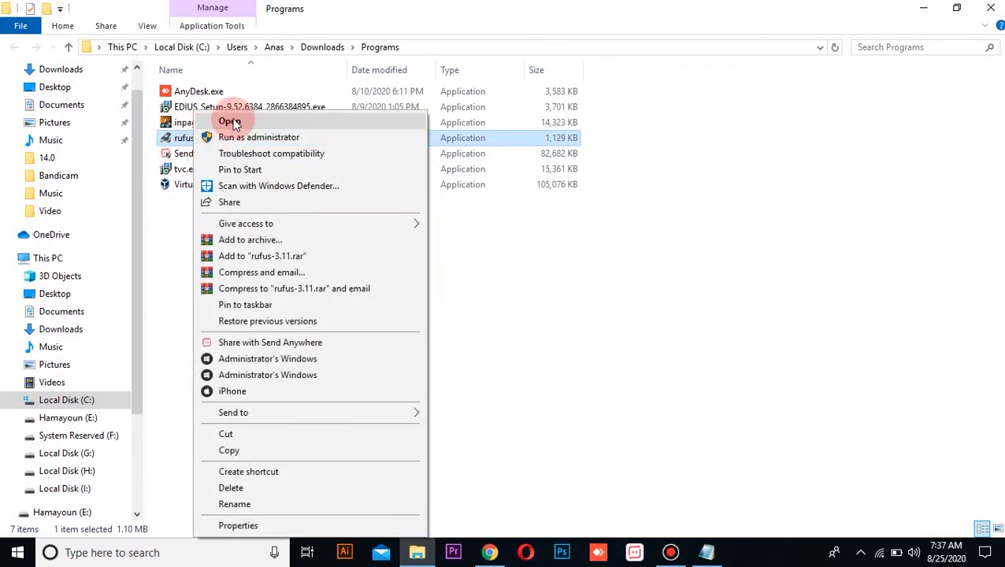
left_click(230, 122)
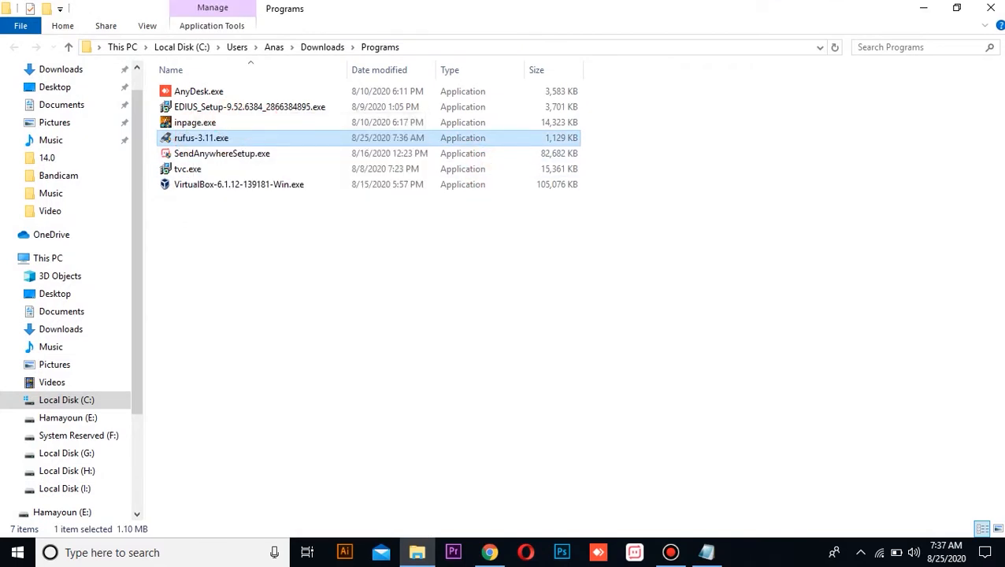
Minimize the File Explorer and Notepad windows and choose the 32 GB USB drive (E:) as the Rufus device.
left_click(922, 8)
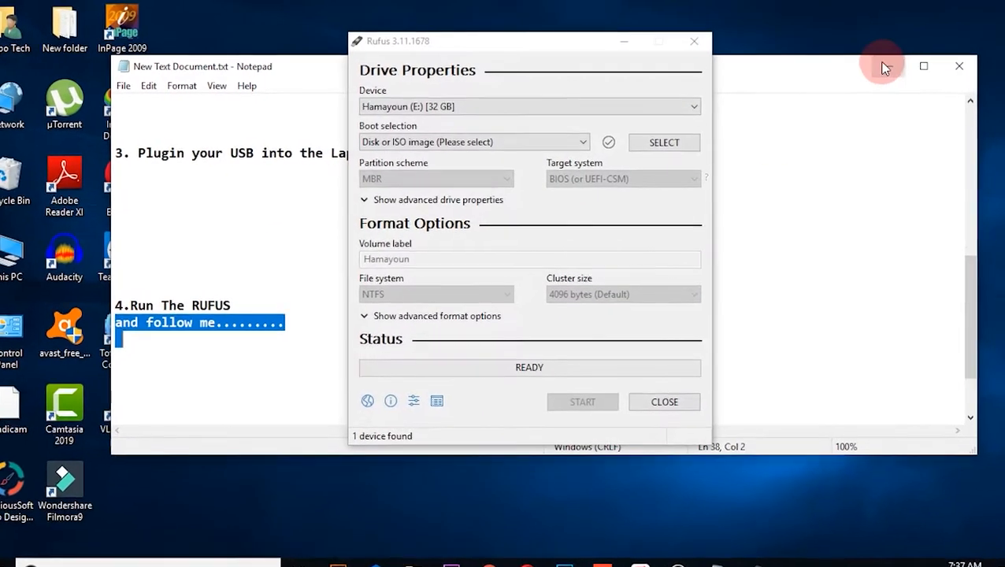
left_click(875, 65)
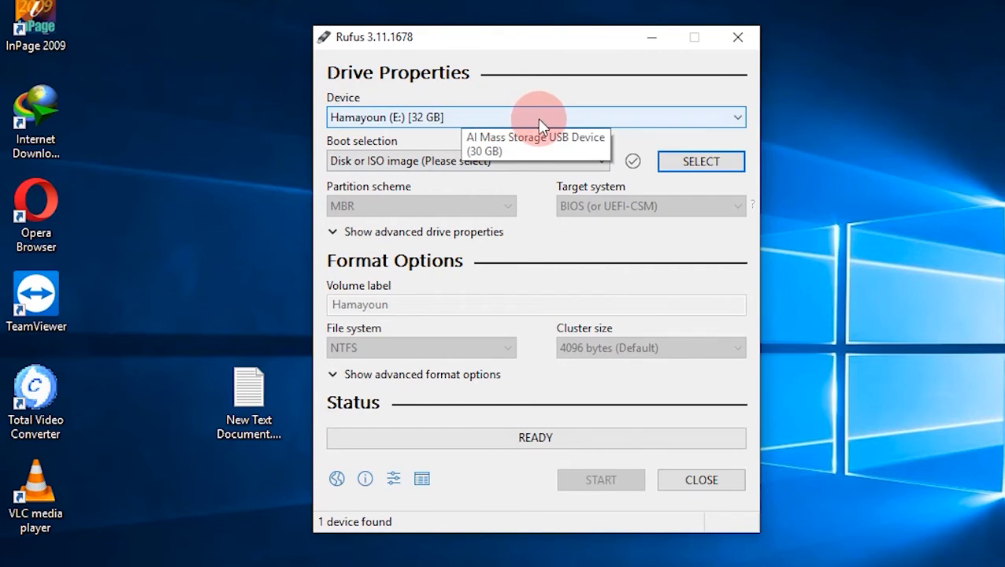
left_click(730, 116)
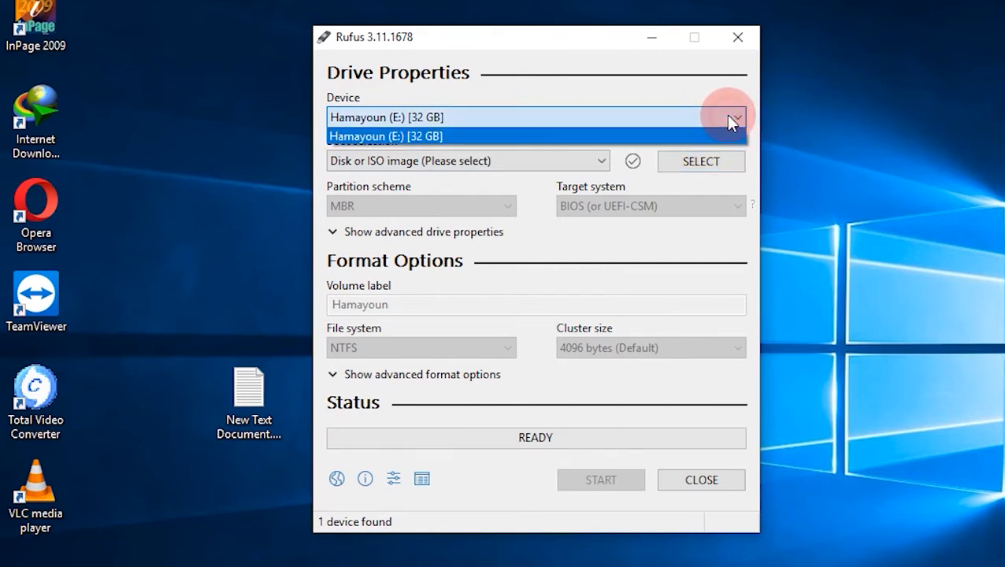
left_click(463, 137)
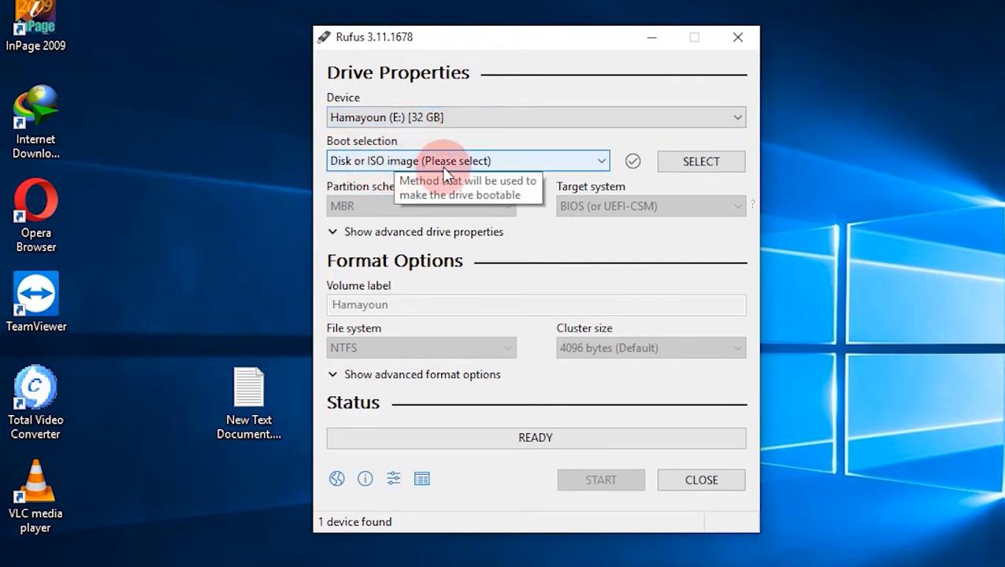
Load Win10_2004_English_x64.iso from the windows folder on Local Disk (I:) as the boot image.
left_click(556, 164)
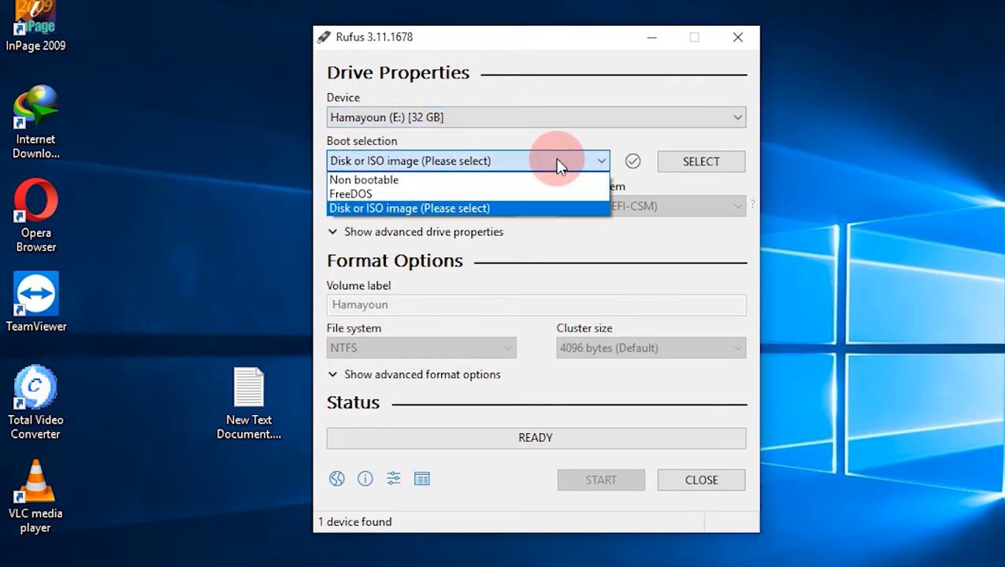
left_click(604, 162)
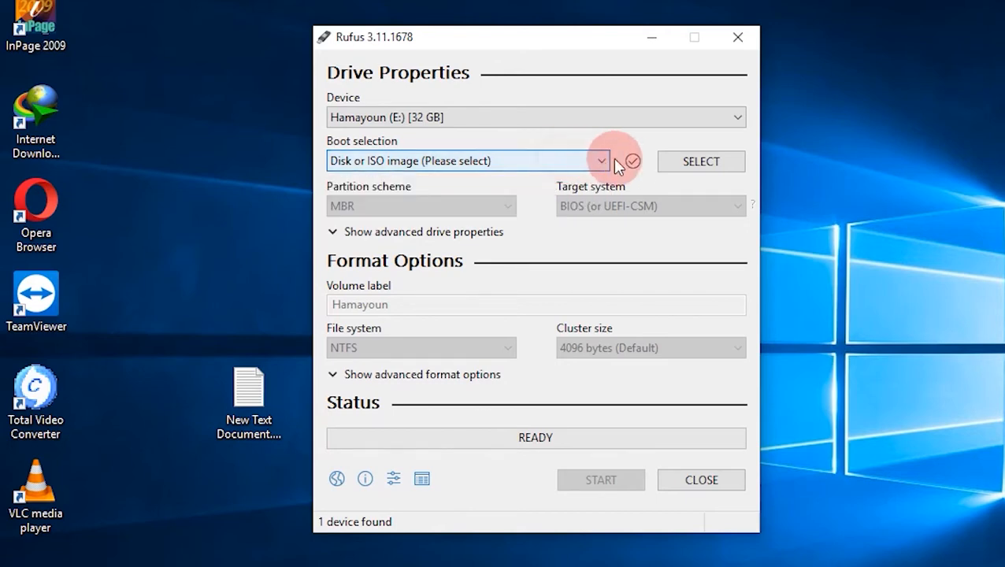
left_click(703, 163)
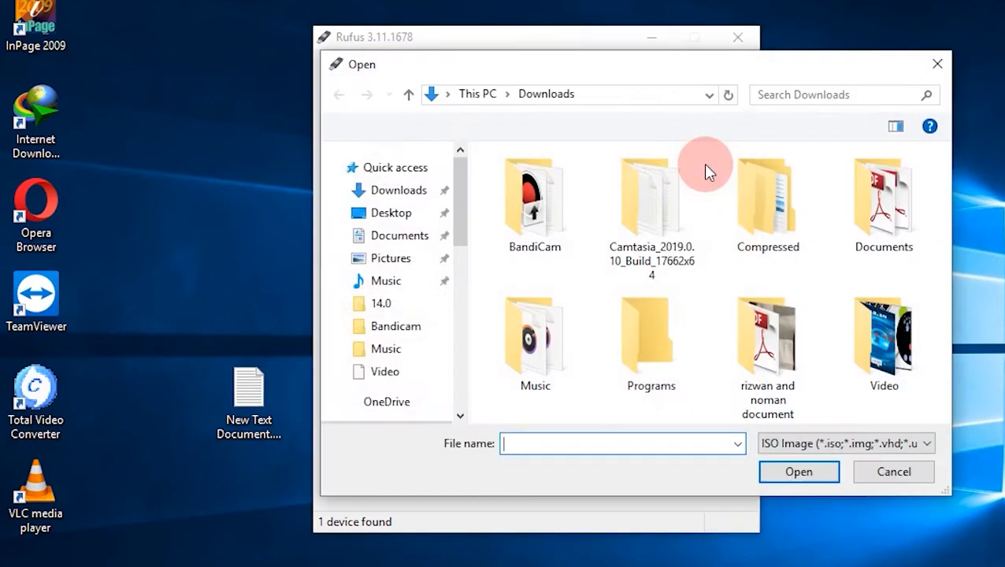
double_click(814, 69)
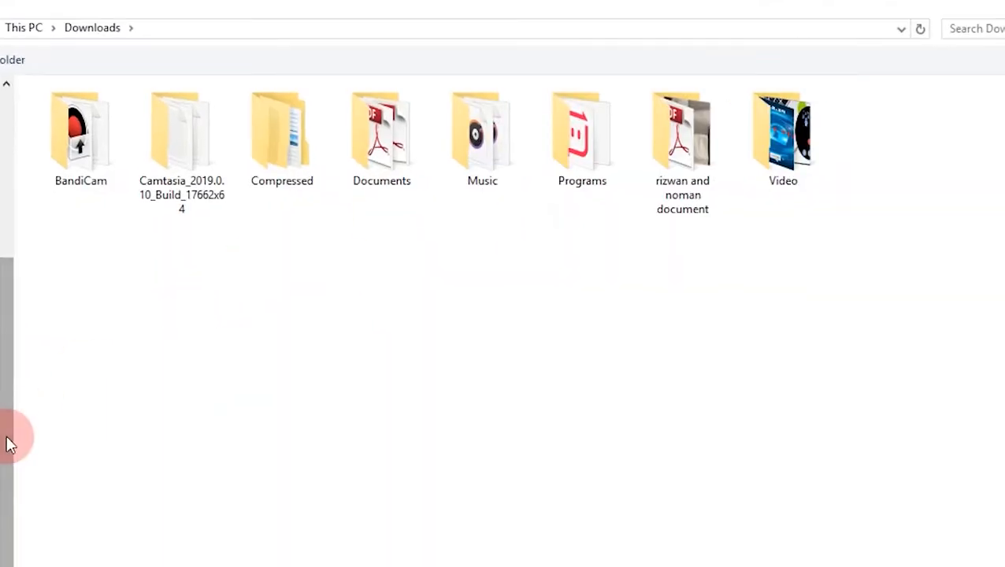
left_click(9, 444)
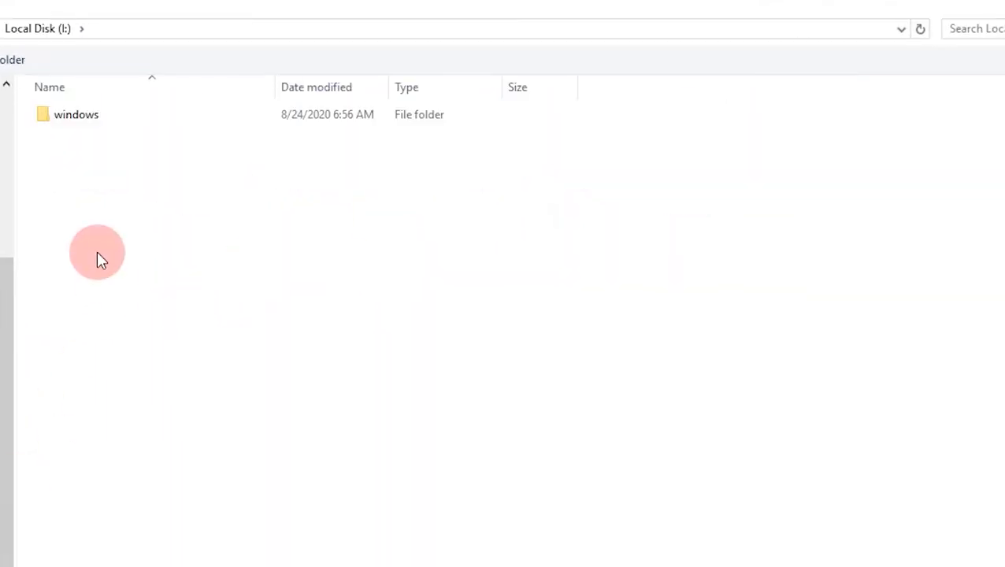
double_click(70, 111)
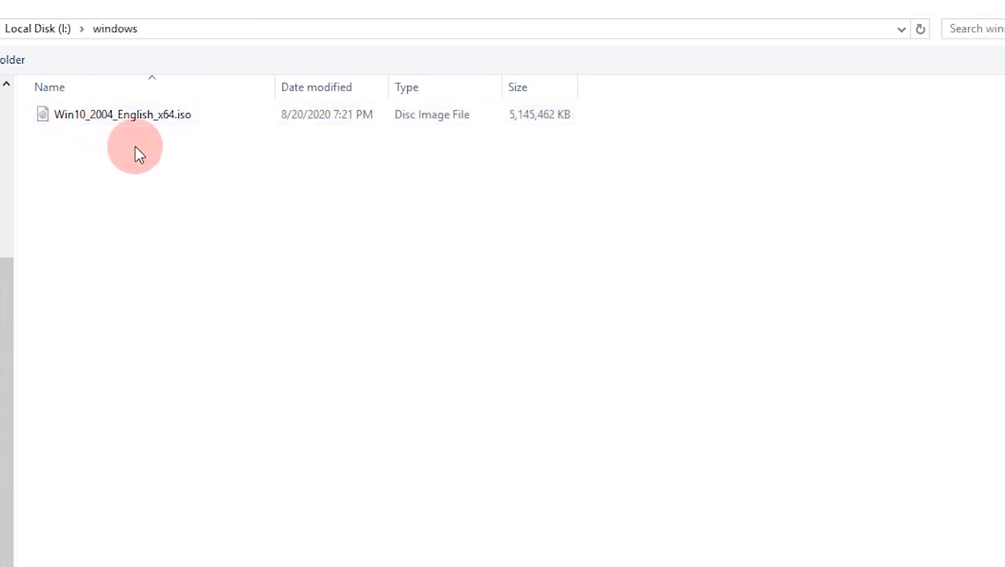
left_click(67, 123)
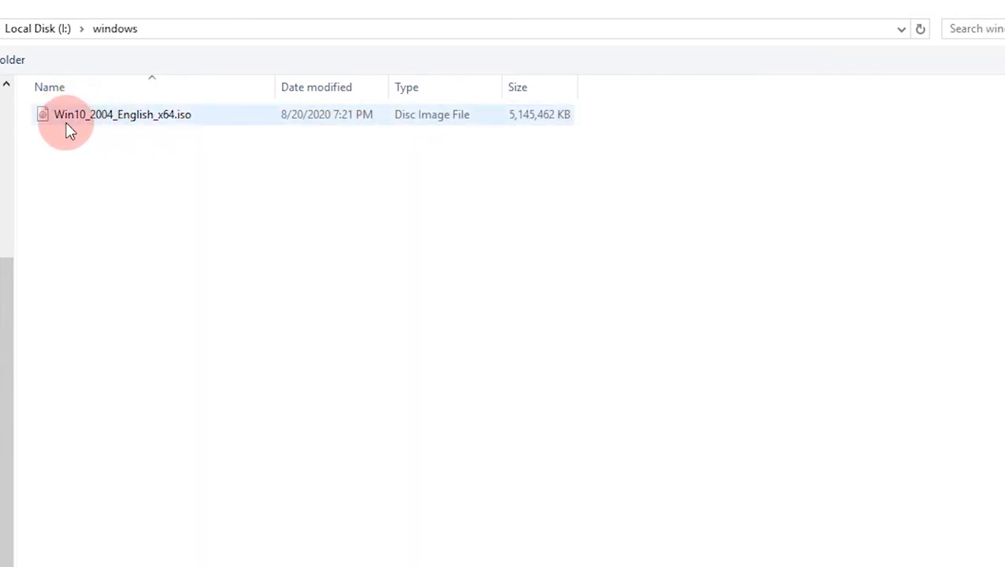
left_click(178, 117)
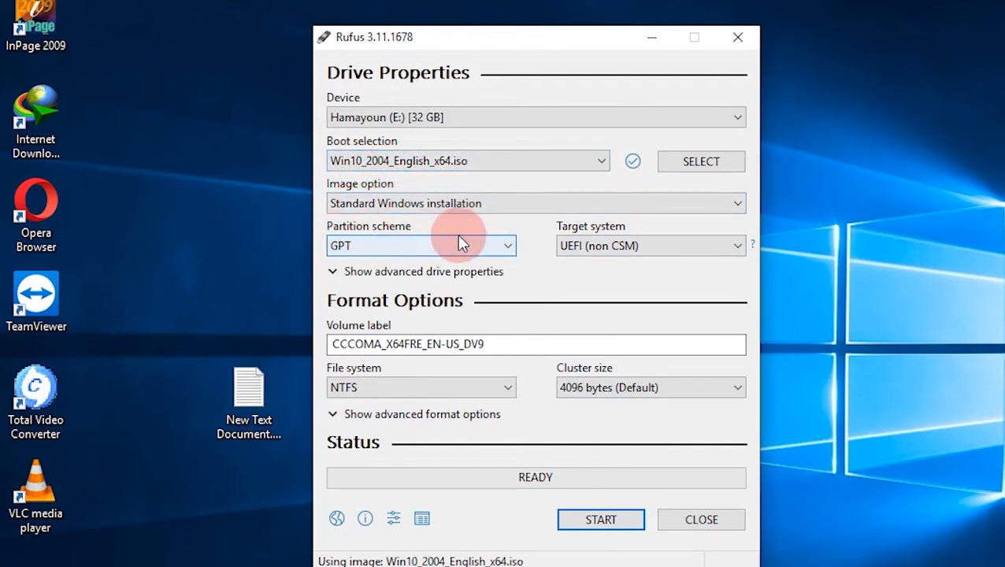
Check the target system options for the GPT partition scheme, and set the partition scheme to MBR.
left_click(508, 250)
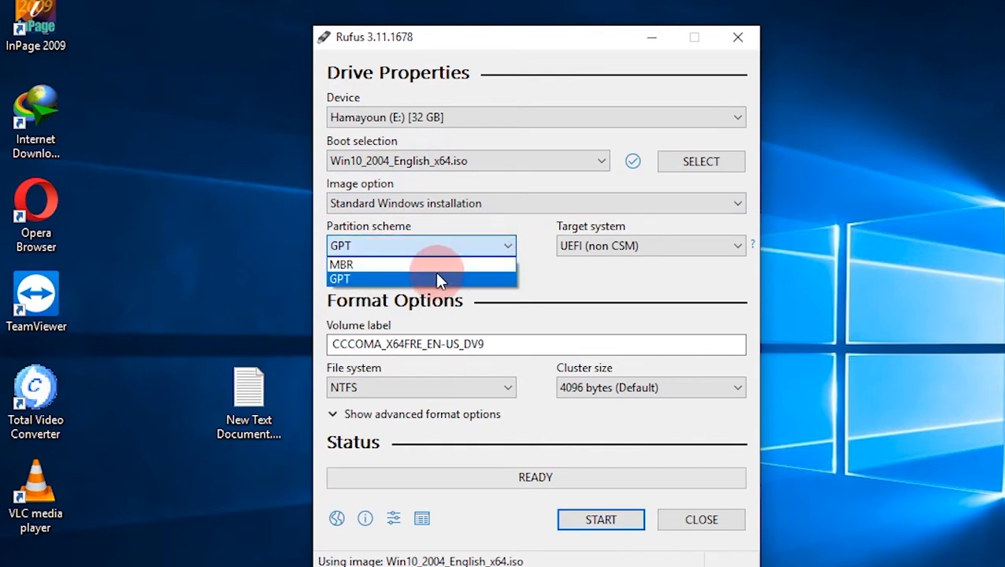
left_click(367, 279)
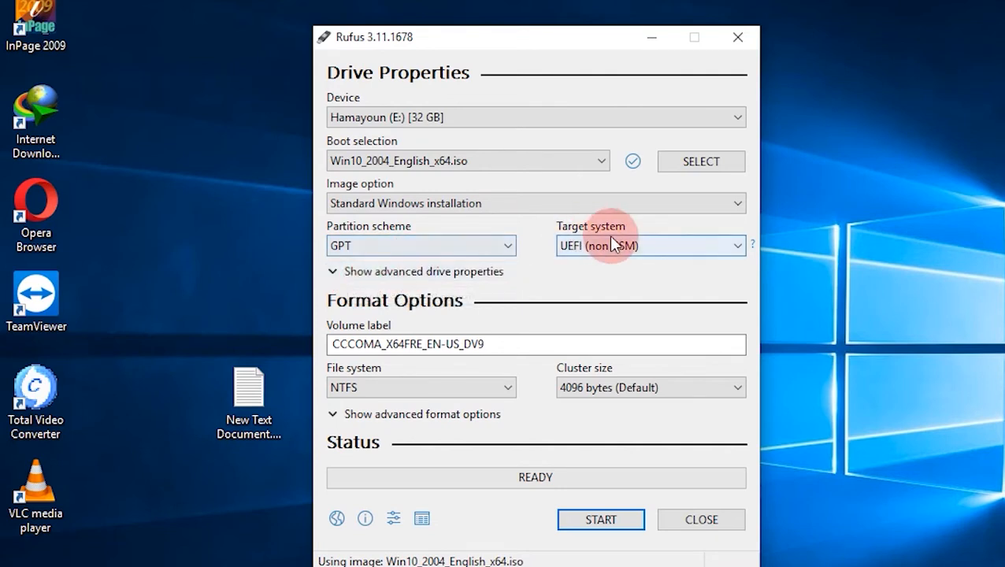
left_click(735, 247)
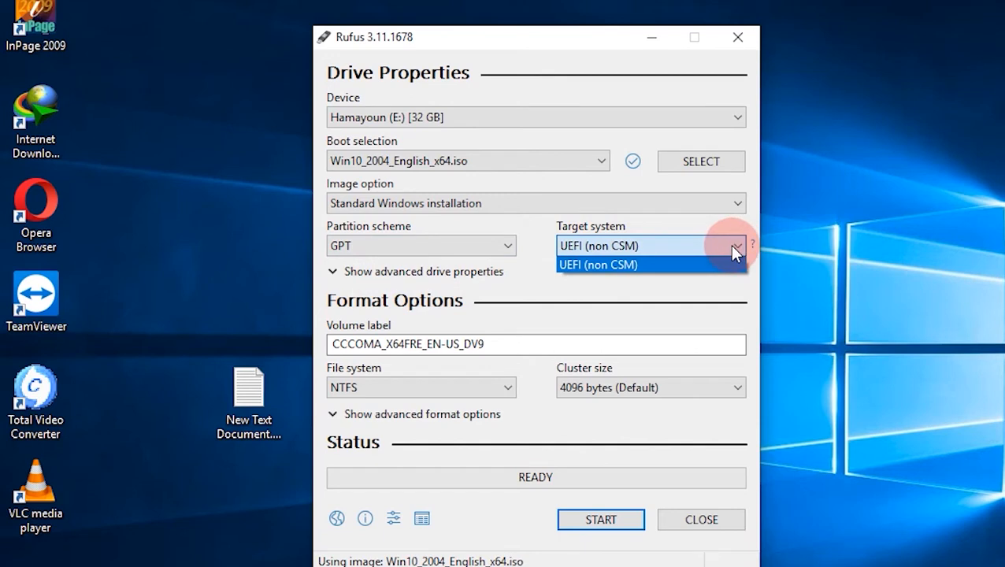
left_click(730, 245)
left_click(489, 246)
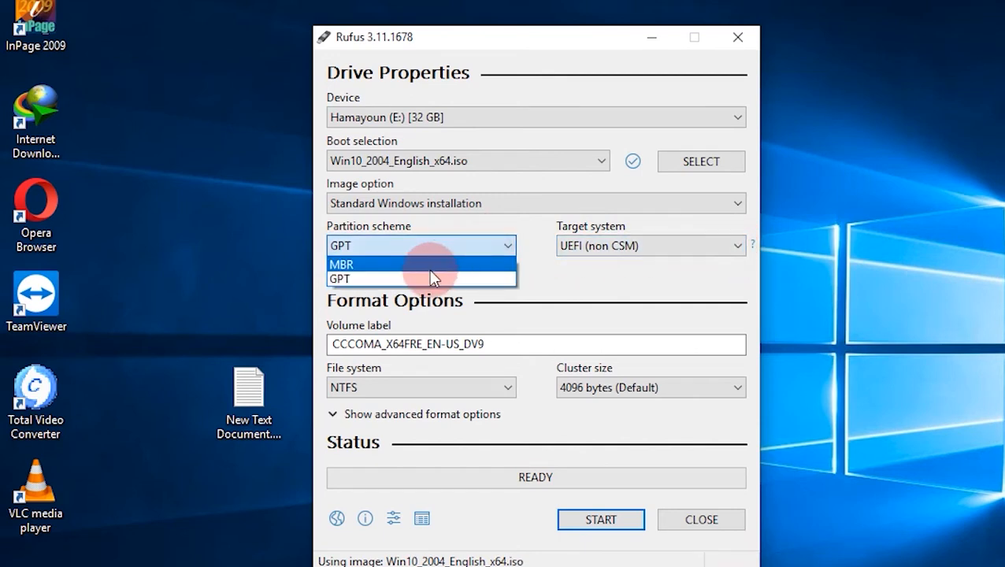
left_click(426, 265)
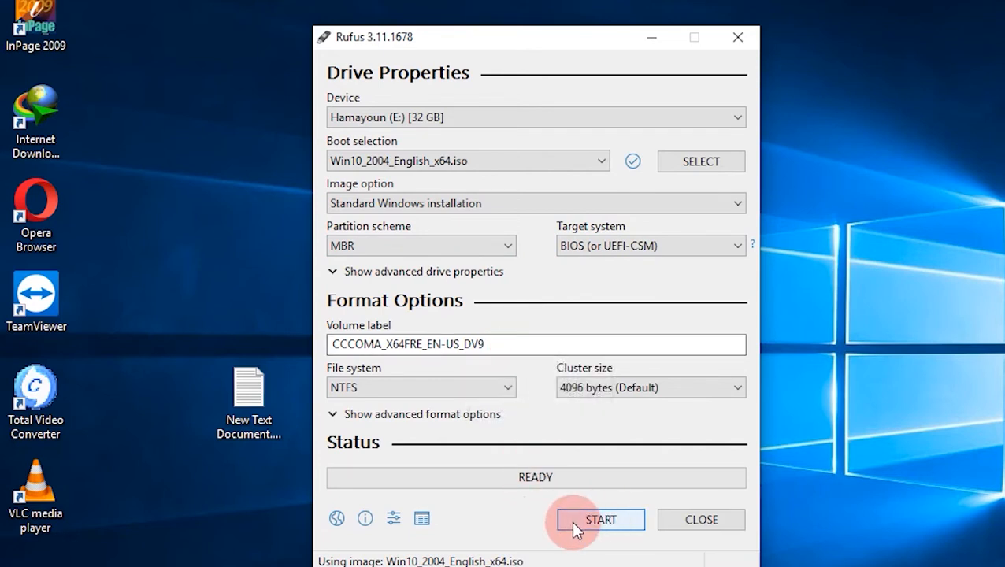
Write the Windows image to the USB drive, accepting the erasure of all its data, and close Rufus once it finishes.
left_click(596, 523)
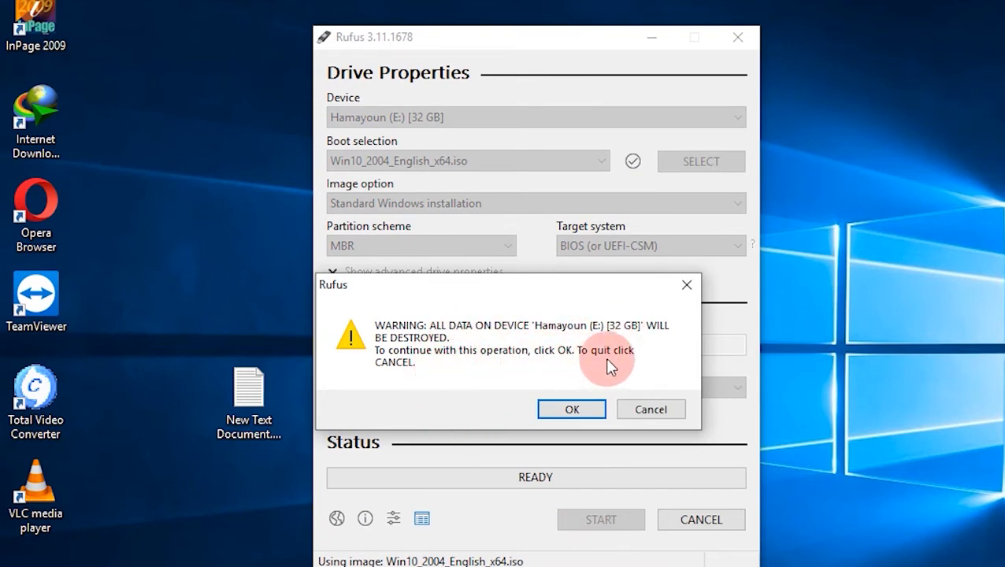
left_click(575, 413)
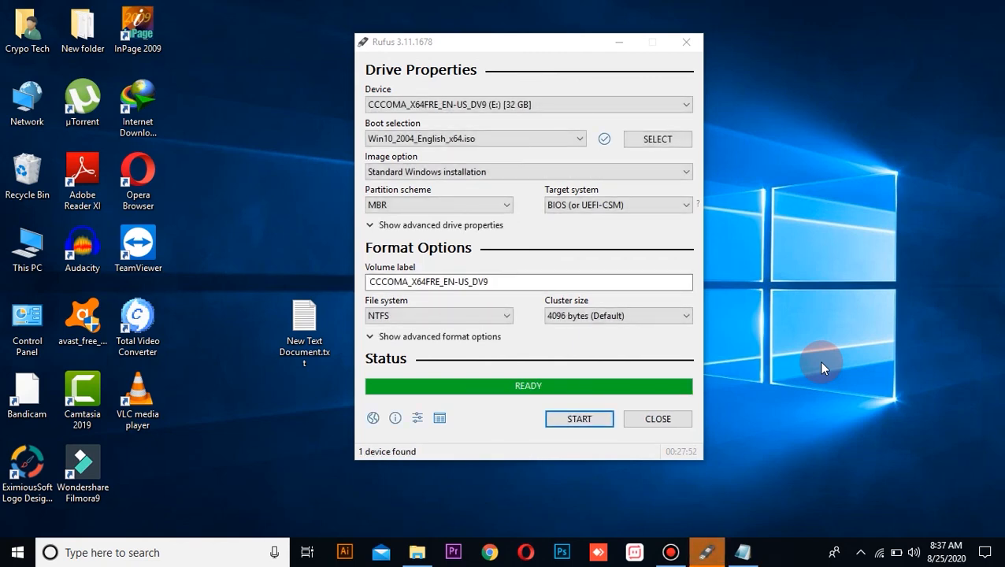
left_click(658, 420)
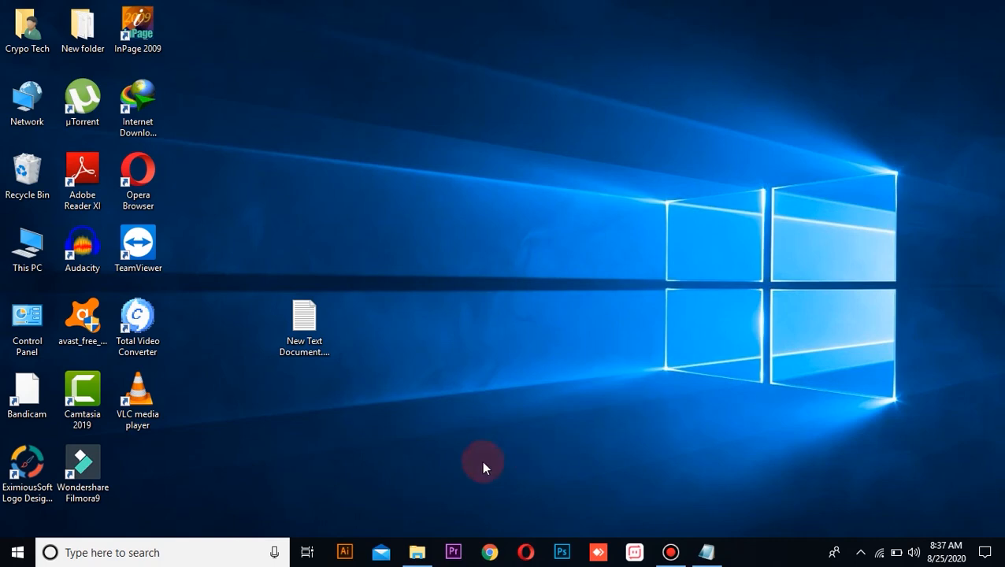
Switch to File Explorer, inspect the files on the CCCOMA_X64FRE_EN-US_DV9 (E:) drive from This PC, and close the window.
left_click(415, 556)
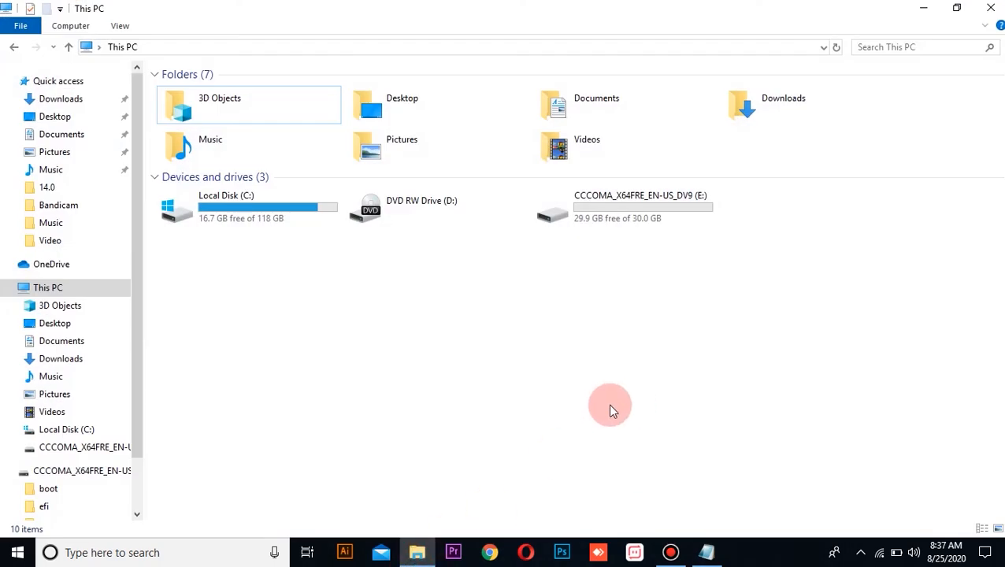
left_click(991, 8)
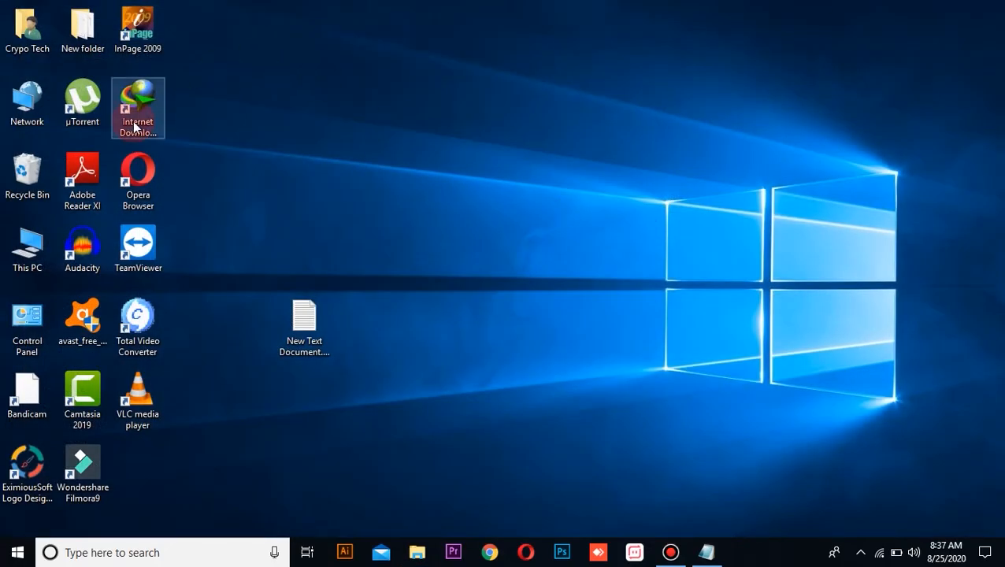
double_click(15, 244)
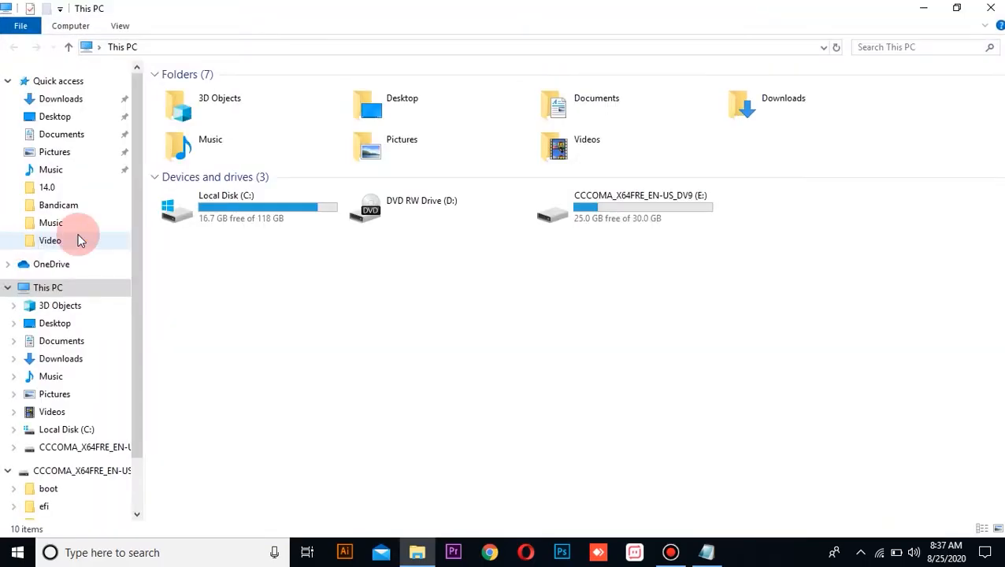
double_click(606, 197)
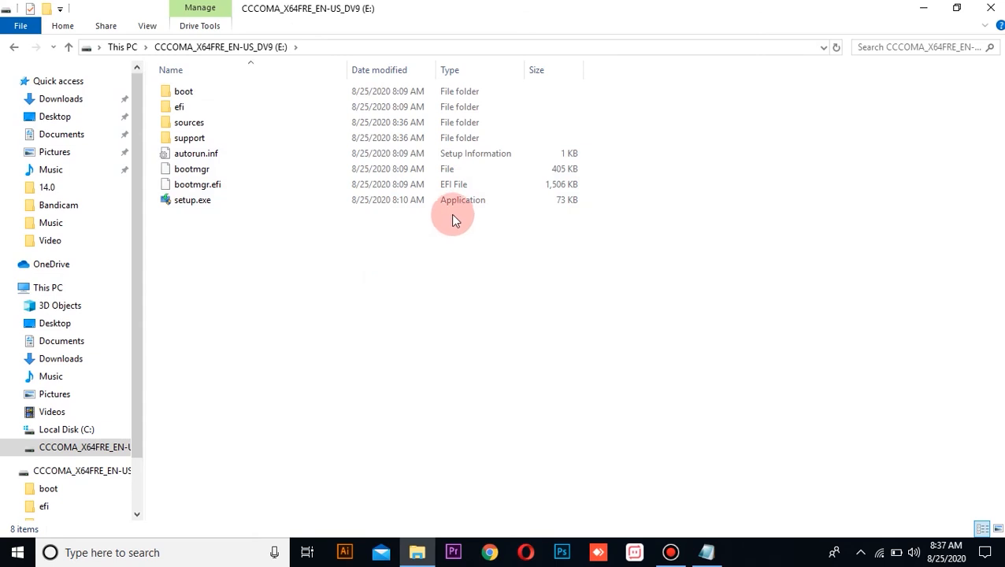
left_click(987, 13)
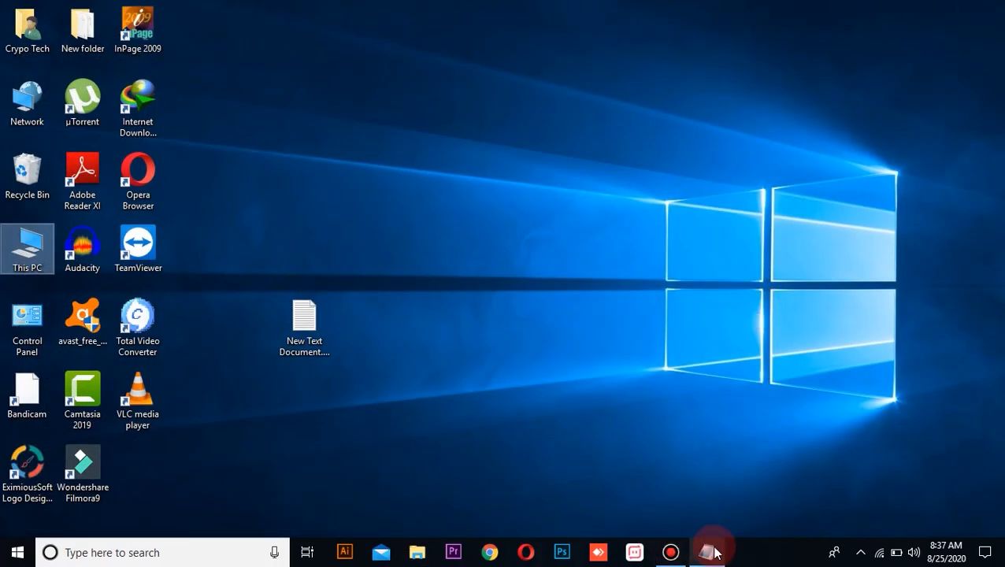
Switch to the Notepad notes and highlight the "Thanks For Watching" line.
left_click(708, 552)
left_click_drag(132, 311, 288, 323)
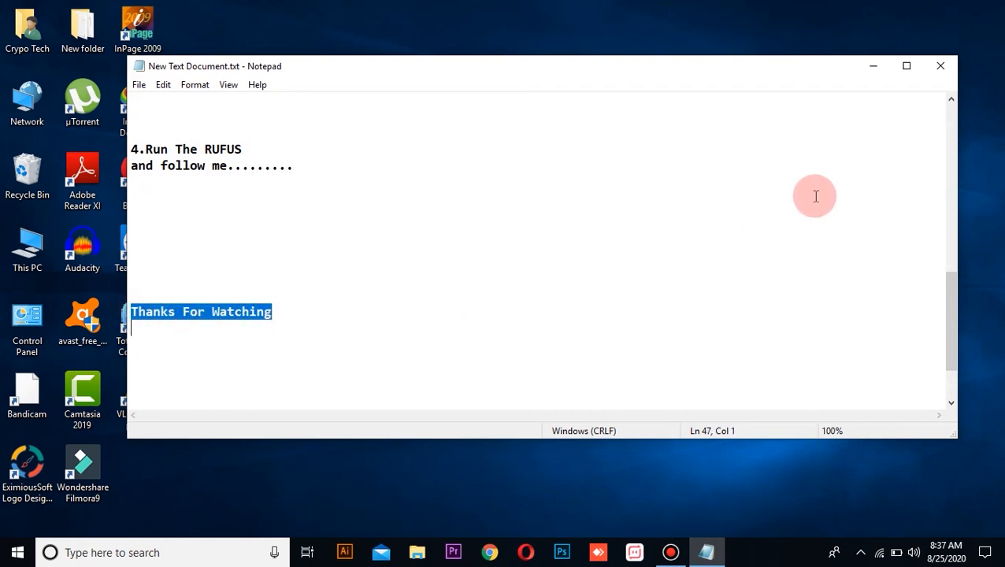